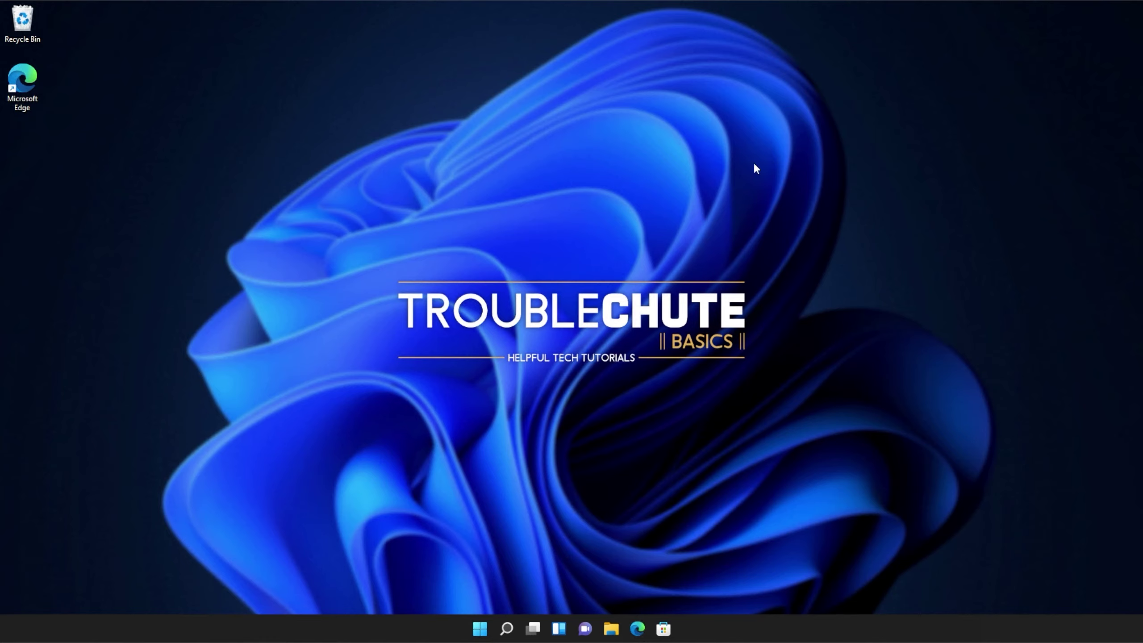
Download VC_redist.x86.exe and VC_redist.x64.exe from the Visual C++ redistributable downloads page
click(637, 629)
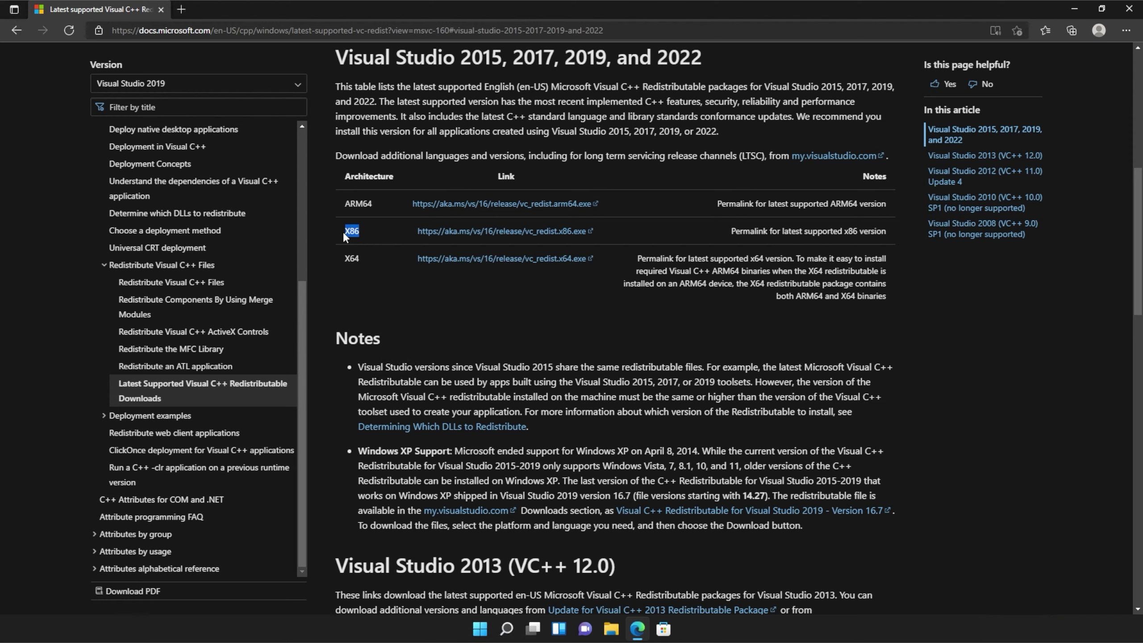
click(497, 237)
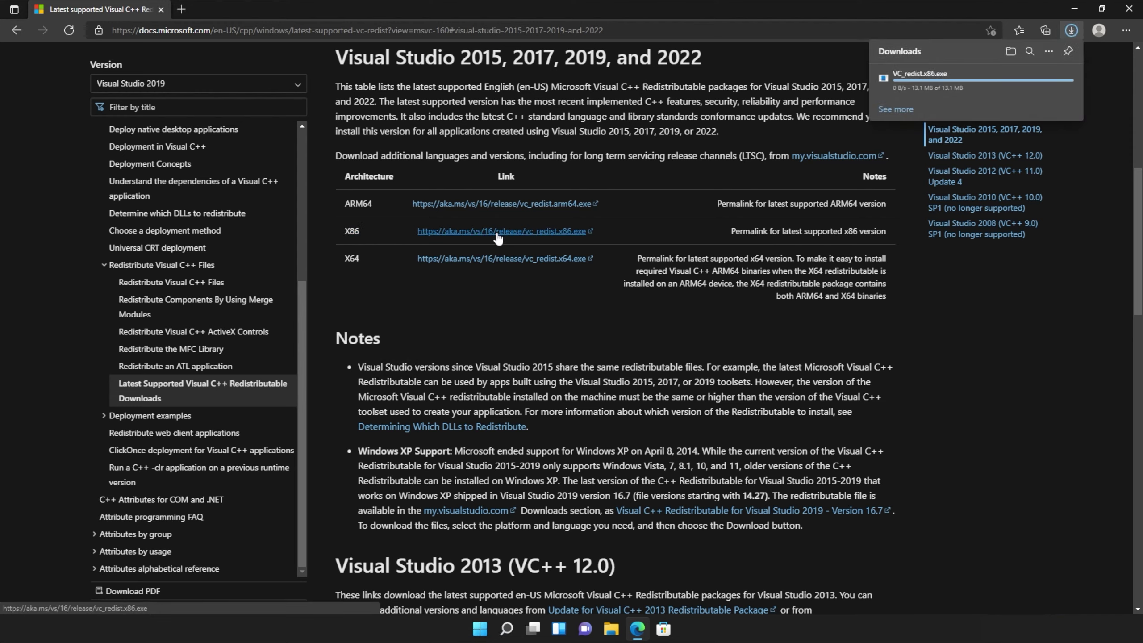
click(528, 264)
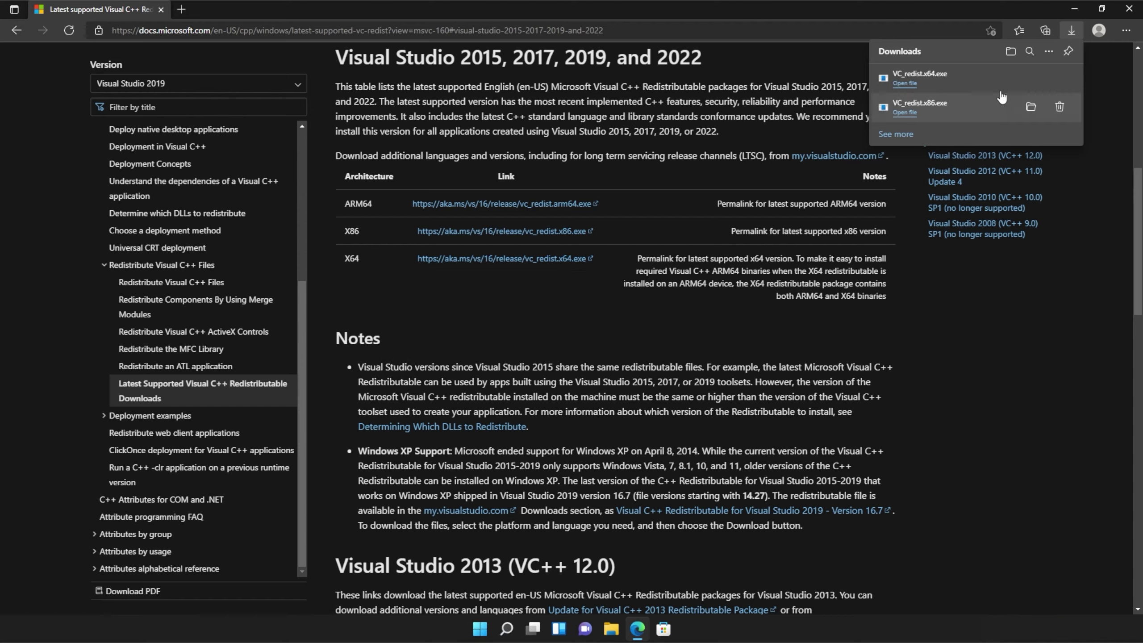
mouse_move(974, 125)
Run VC_redist.x86.exe, accept the license, and install the x86 14.29.30135 redistributable with admin approval
click(929, 113)
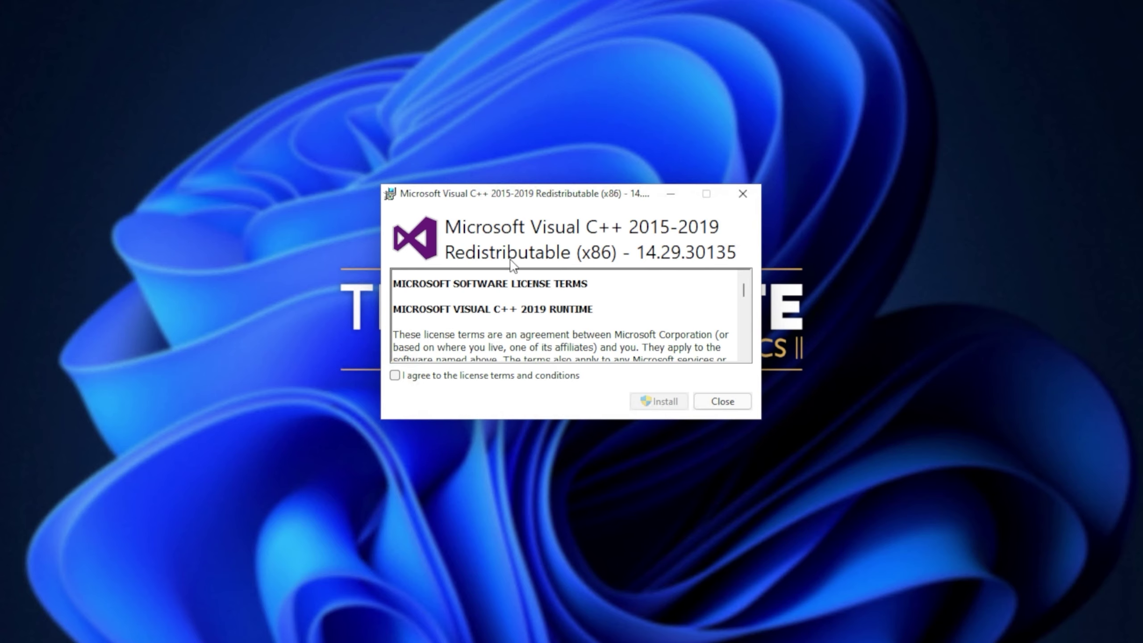
click(468, 383)
click(663, 402)
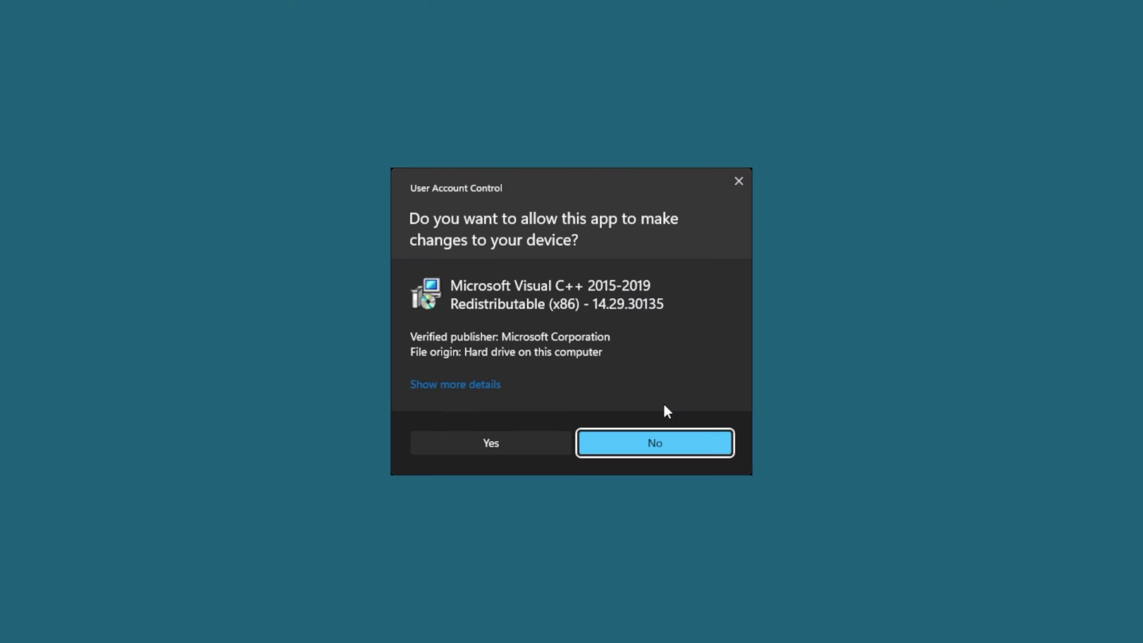
click(539, 443)
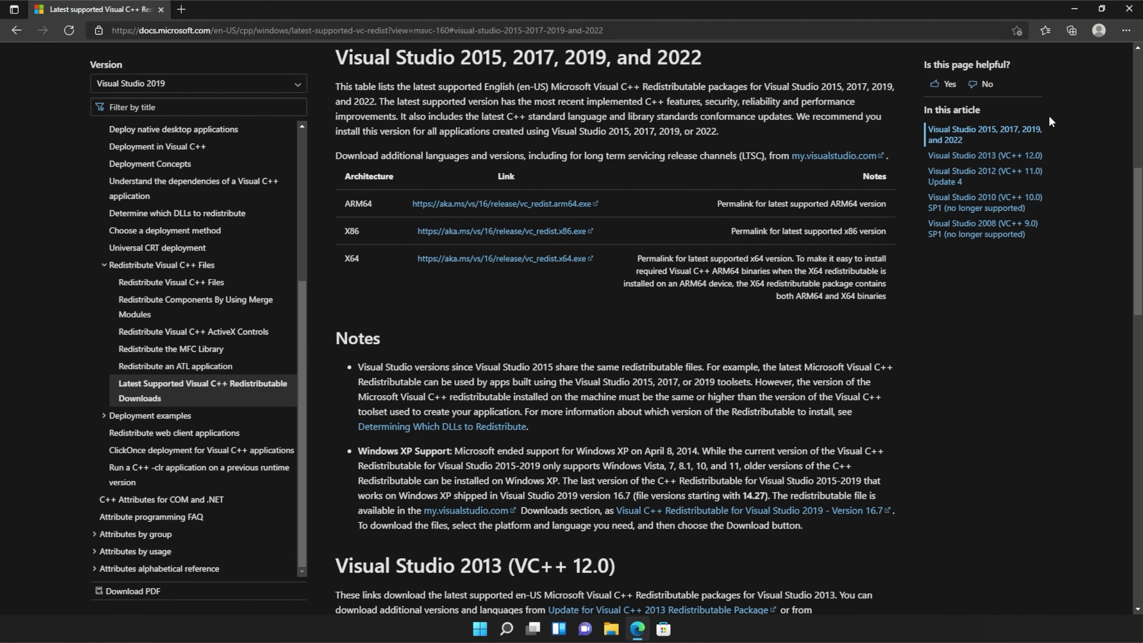
Run VC_redist.x64.exe from Downloads, accept the license, install x64 14.29.30135, and close setup
key(ctrl+j)
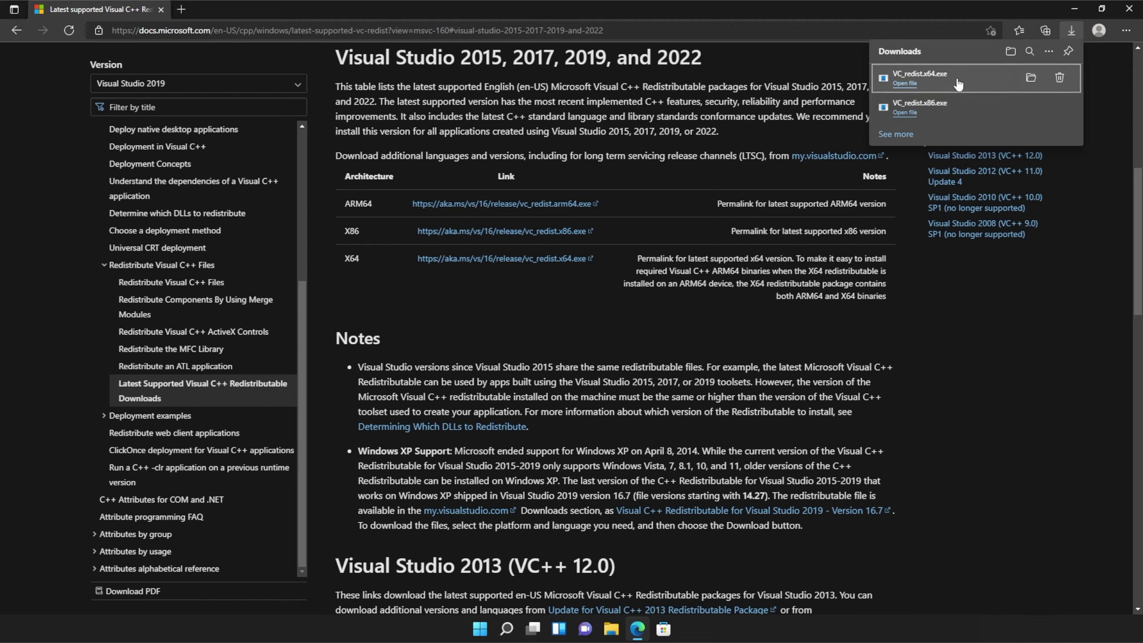
click(937, 81)
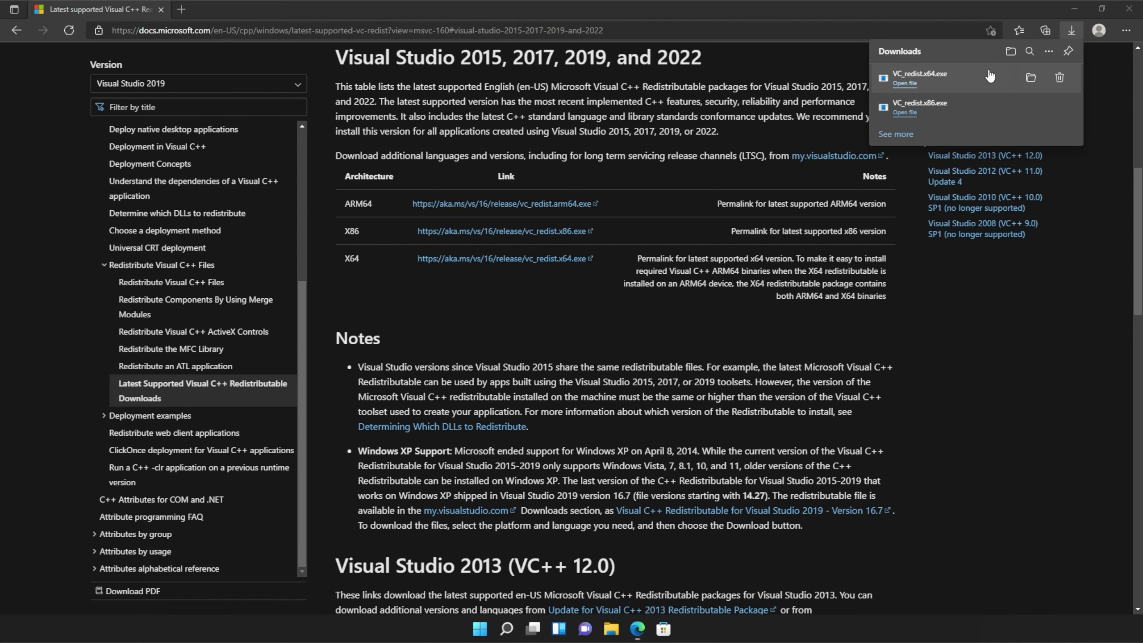
click(1075, 8)
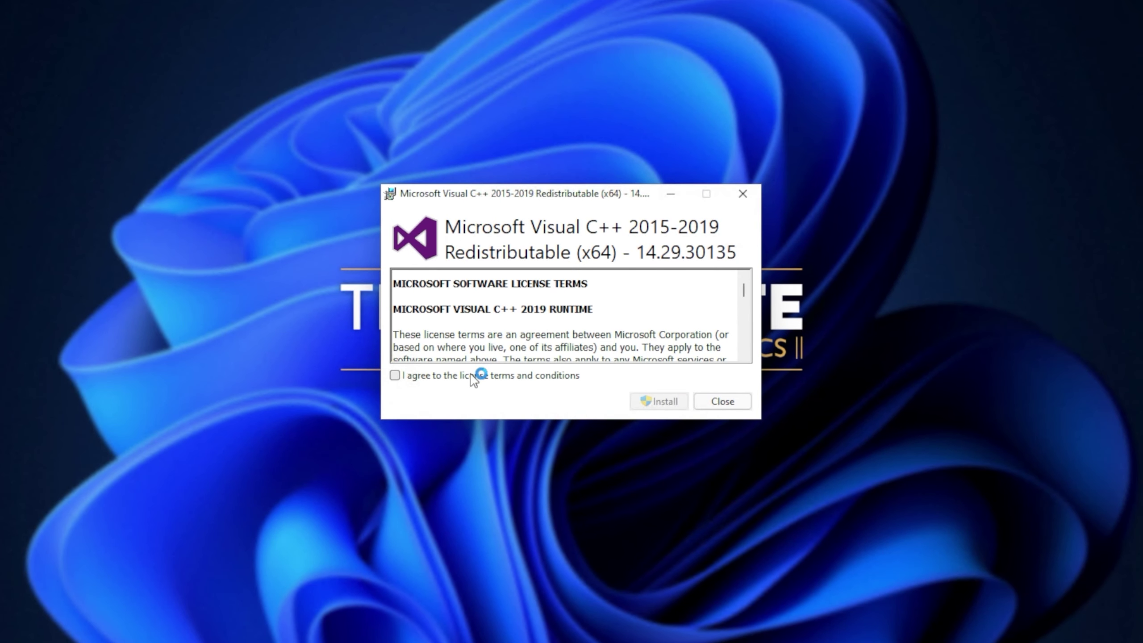
click(497, 363)
click(644, 401)
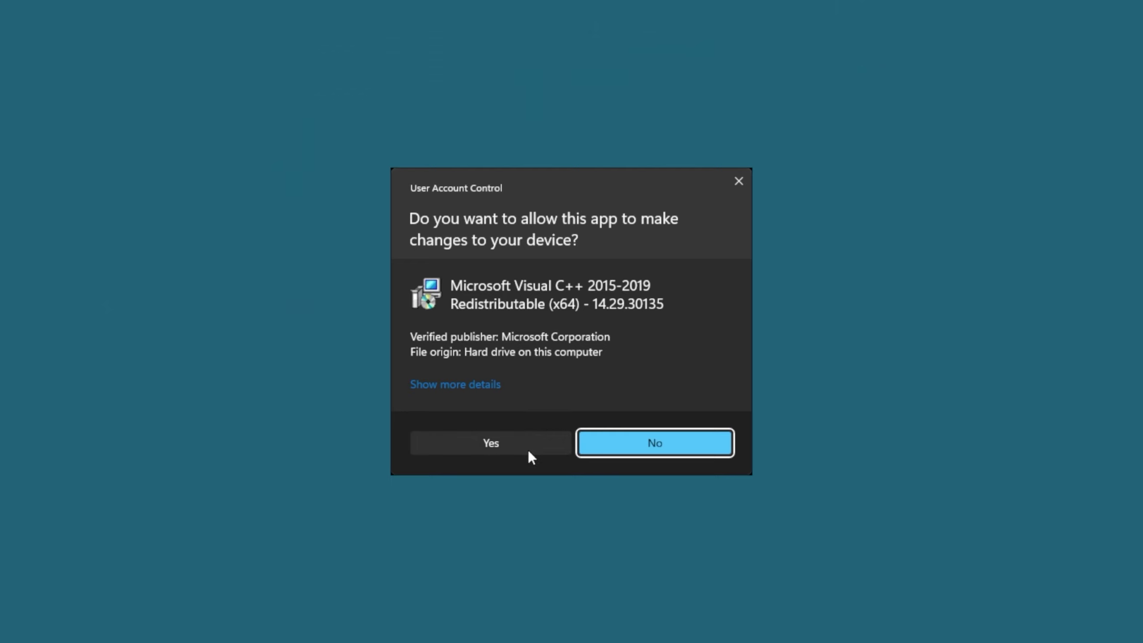
click(528, 449)
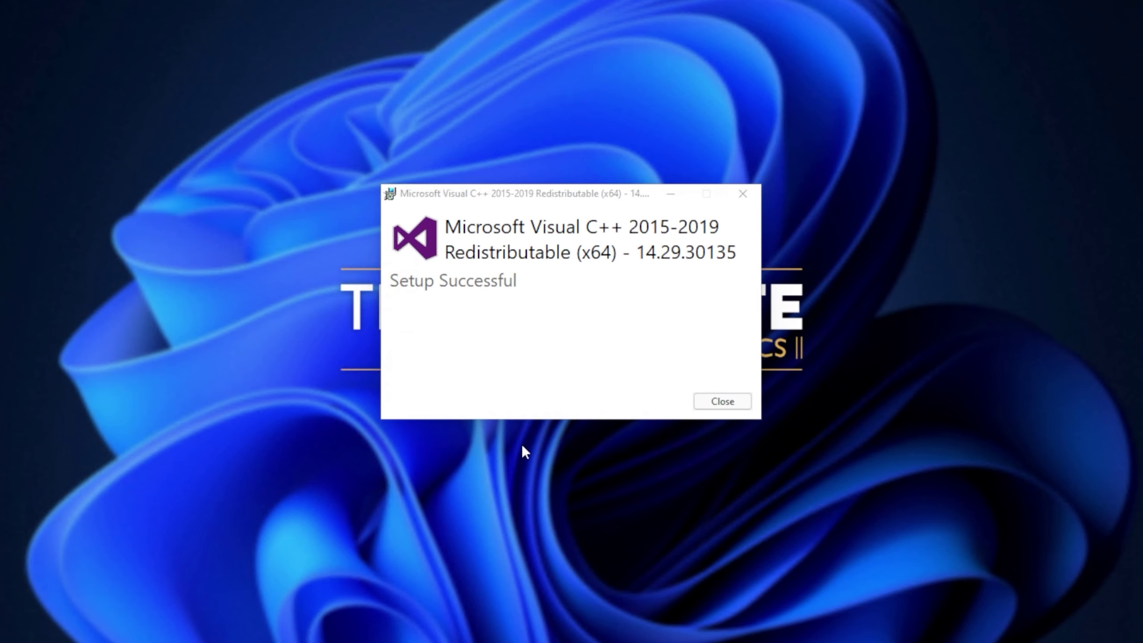
click(720, 402)
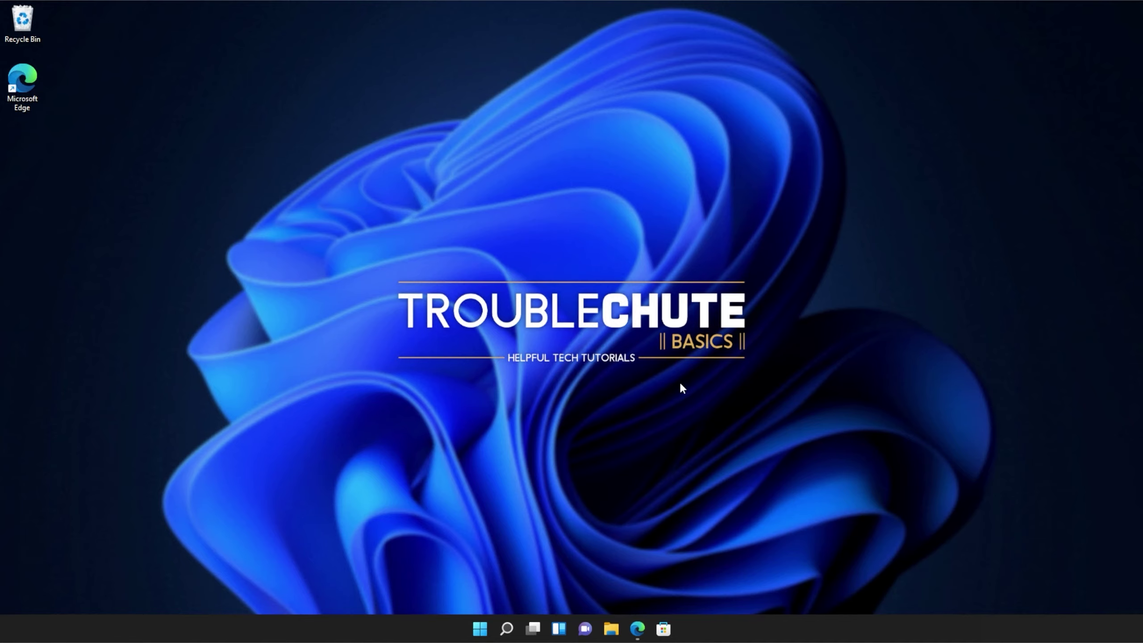
Run sfc /scannow in a Command Prompt started as administrator
key(super)
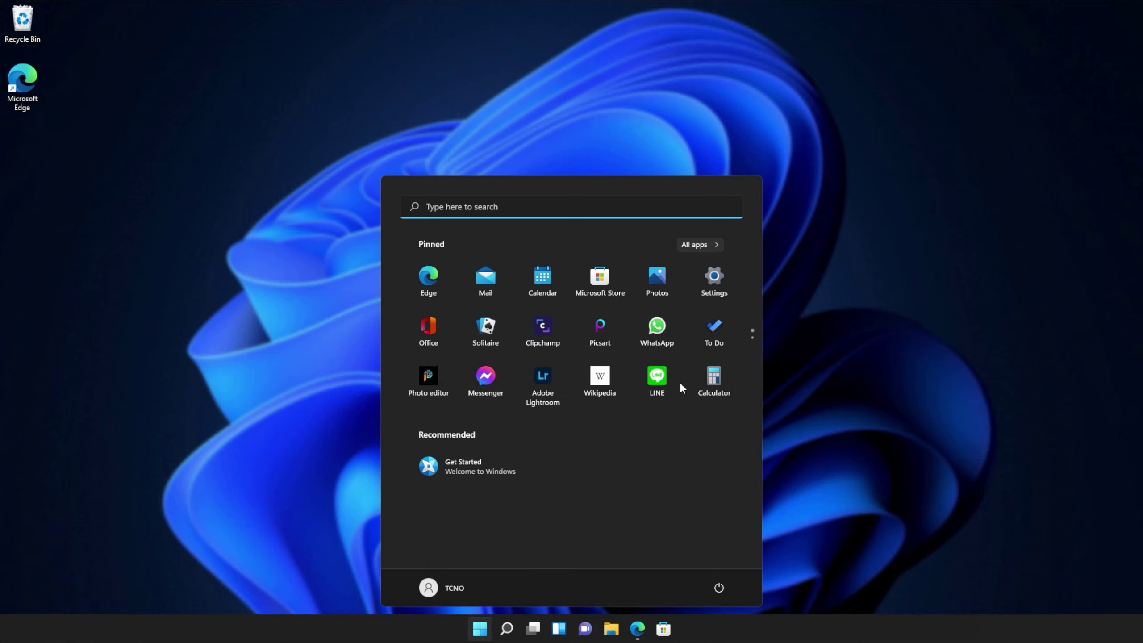
click(476, 212)
text(cmd)
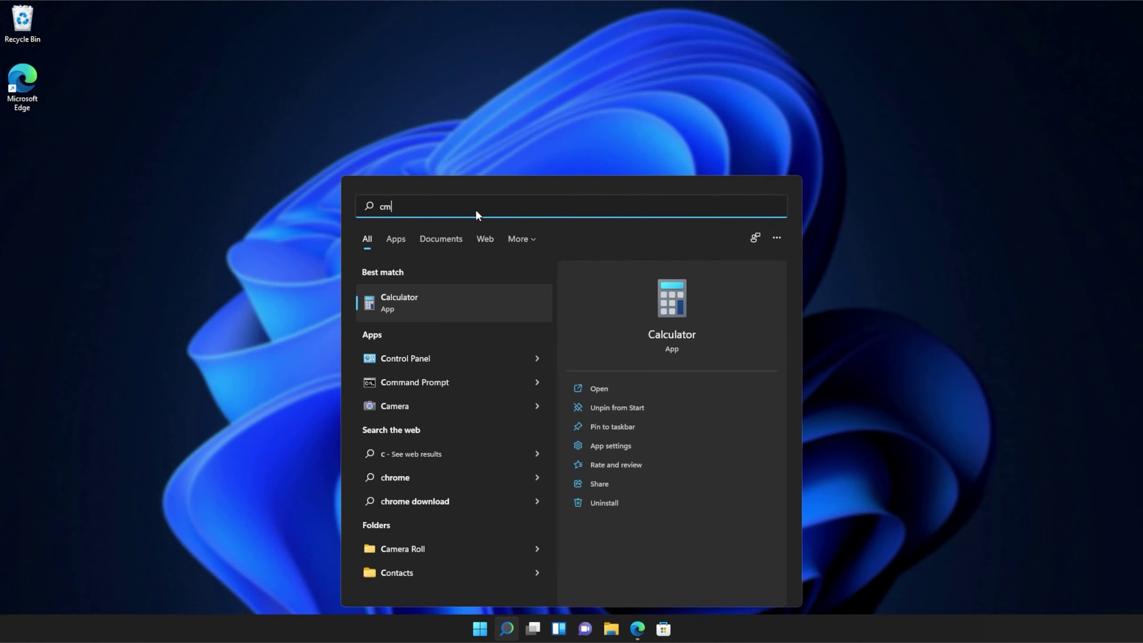
right_click(469, 298)
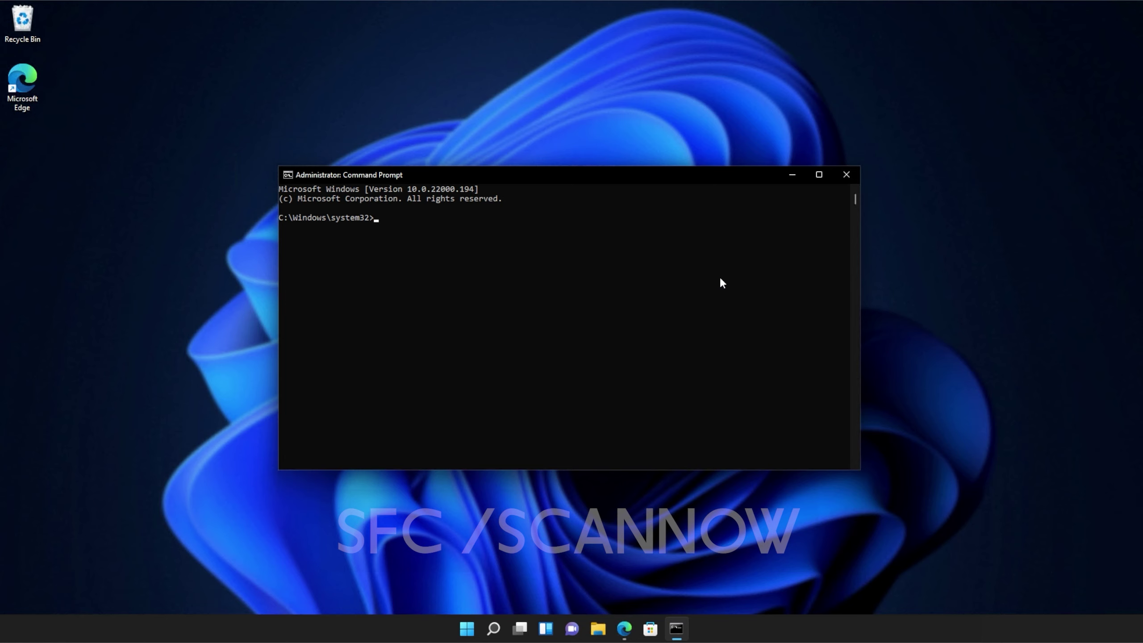
text(sfc)
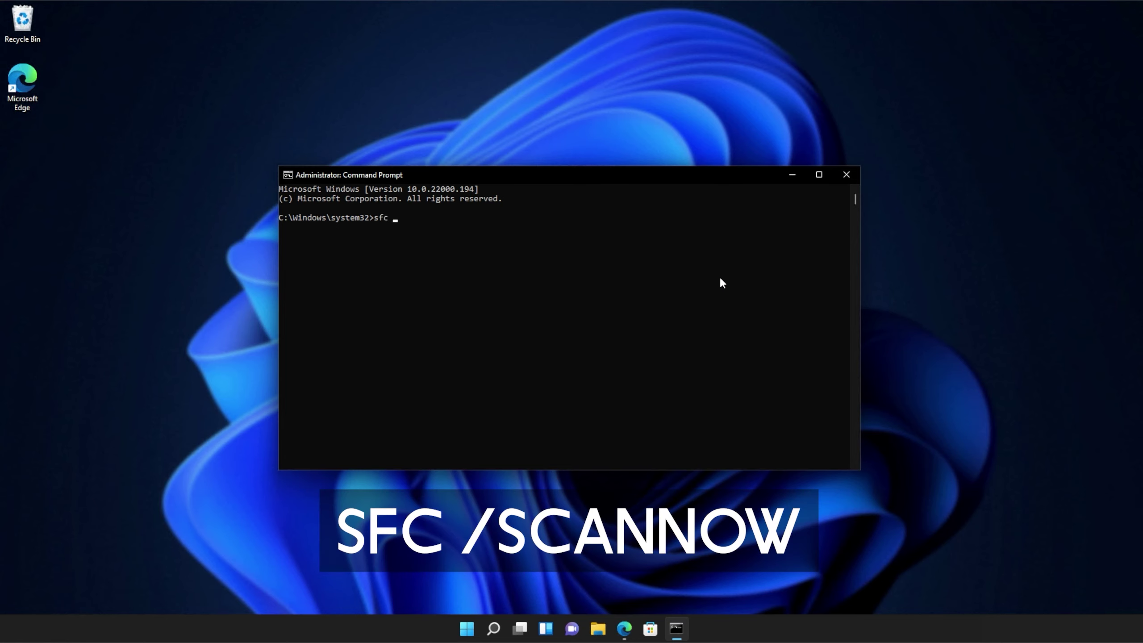
text( /scannow)
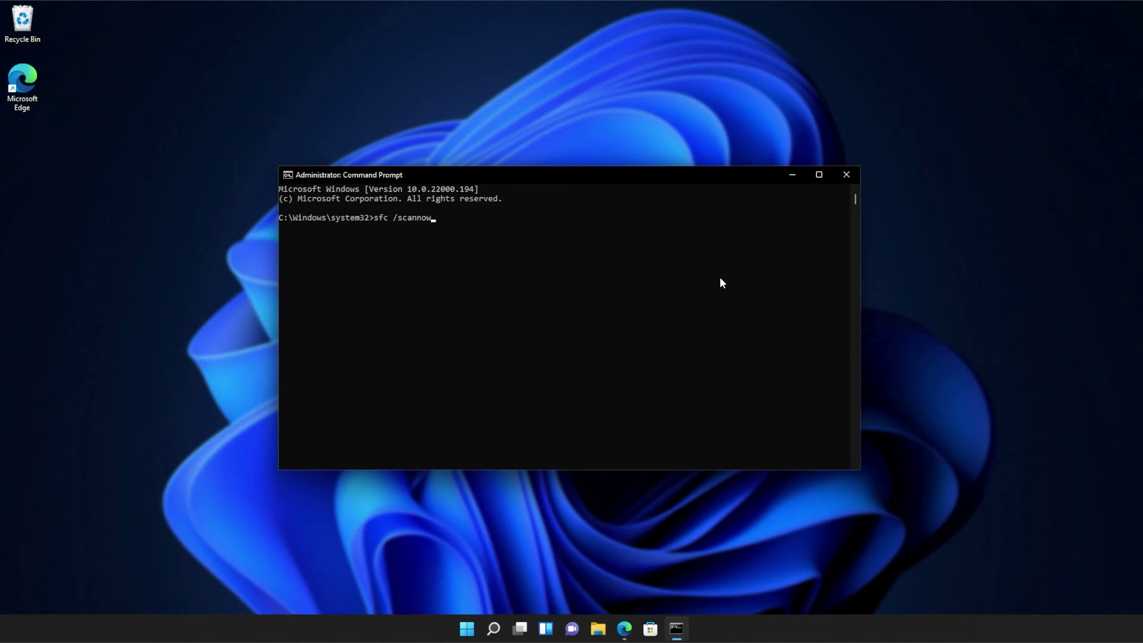
key(Return)
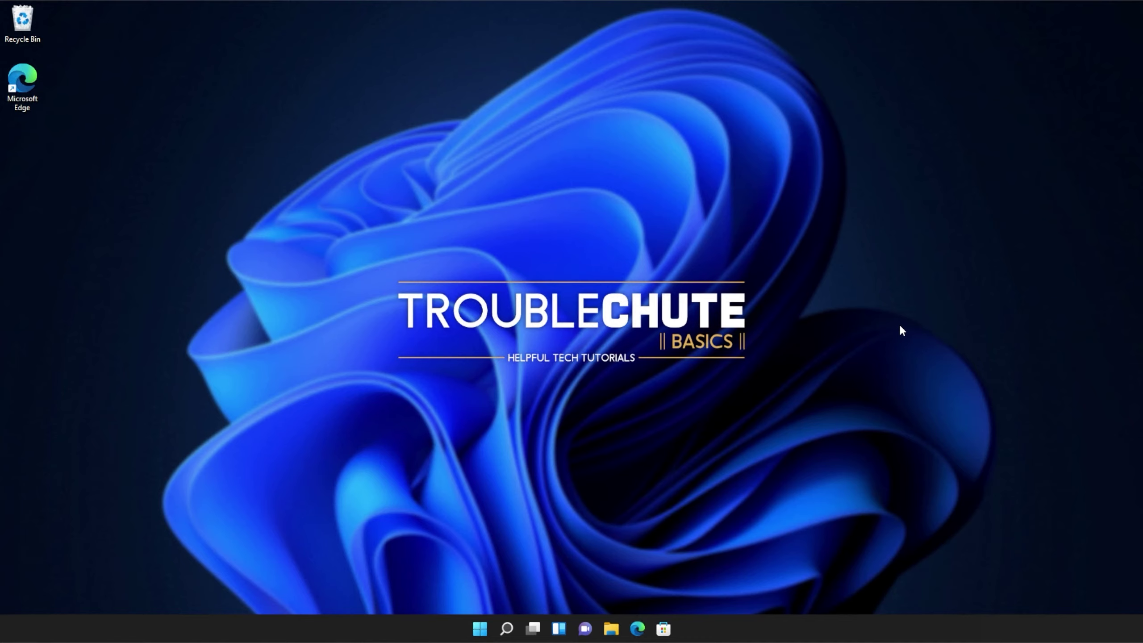
Open Program Files (x86) in File Explorer and drag the window to the screen's right side
click(612, 628)
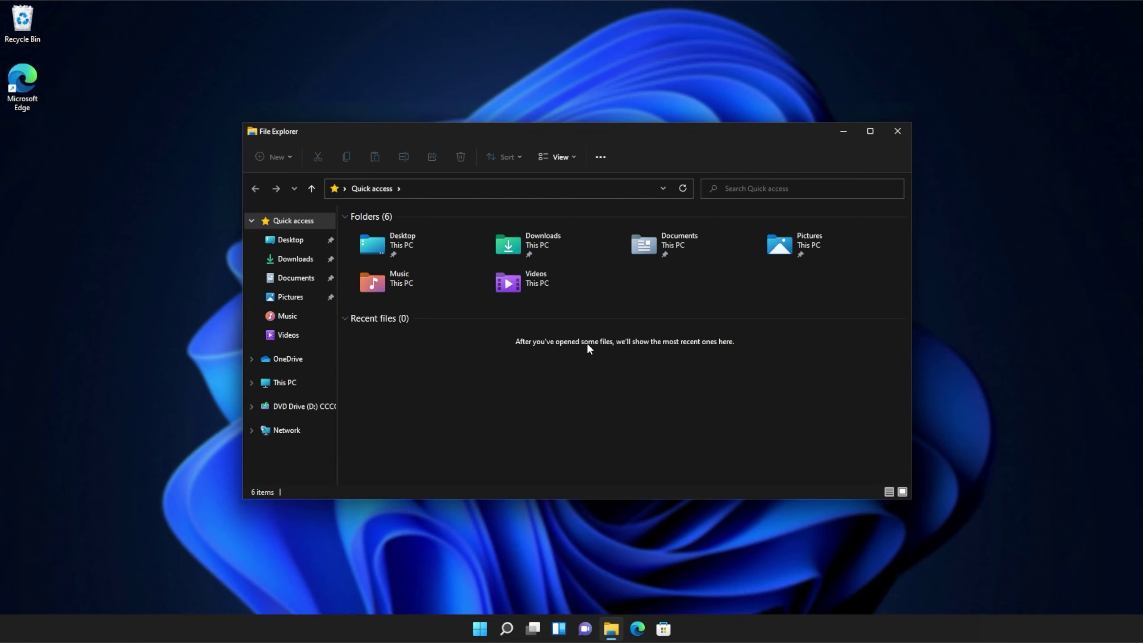
click(288, 382)
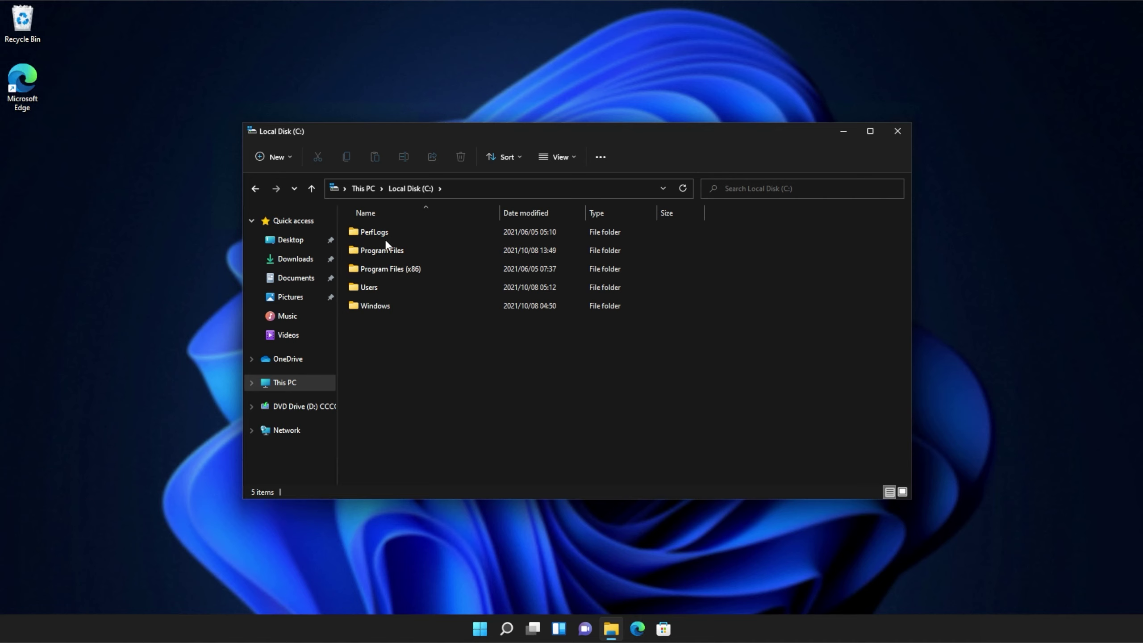
click(396, 260)
double_click(396, 260)
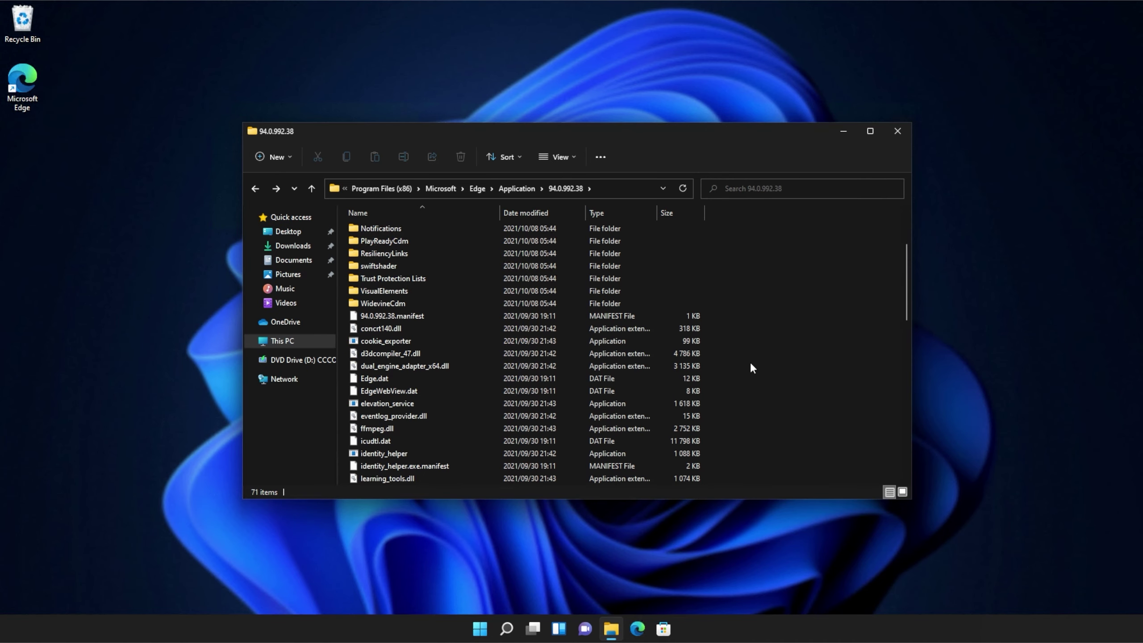
scroll(750, 361, down, 1)
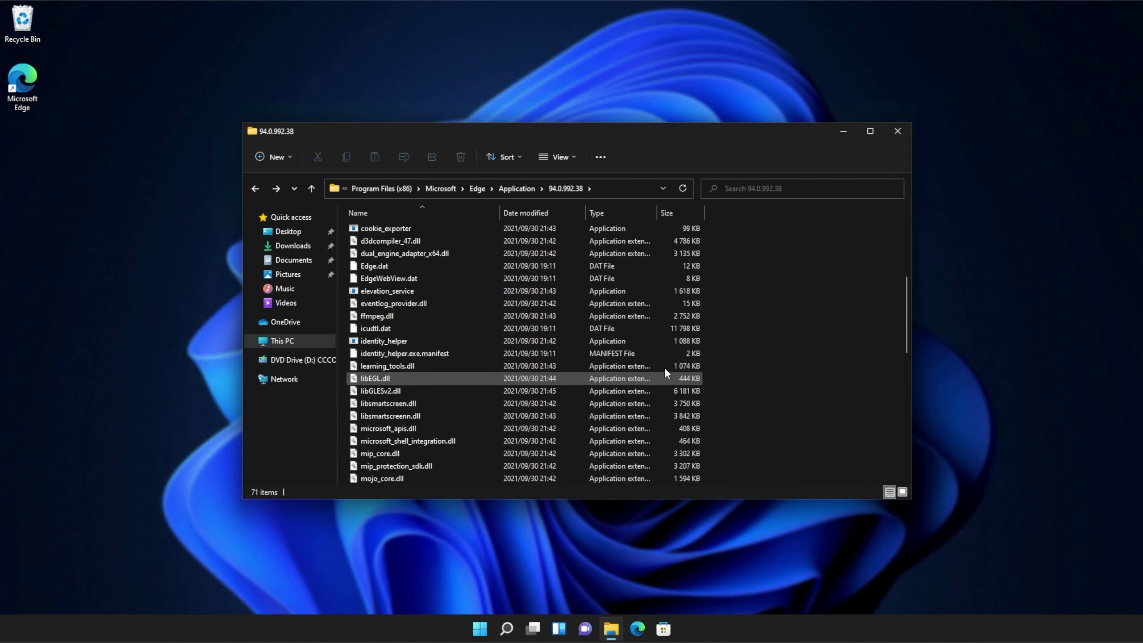
scroll(627, 308, down, 2)
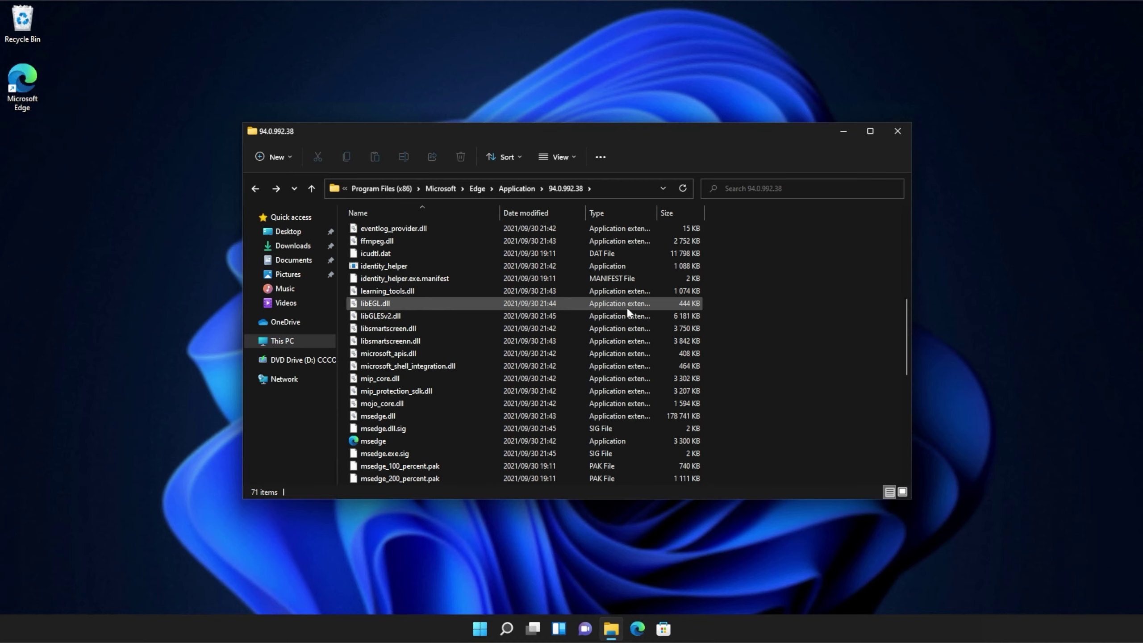
scroll(627, 308, up, 3)
scroll(627, 308, up, 2)
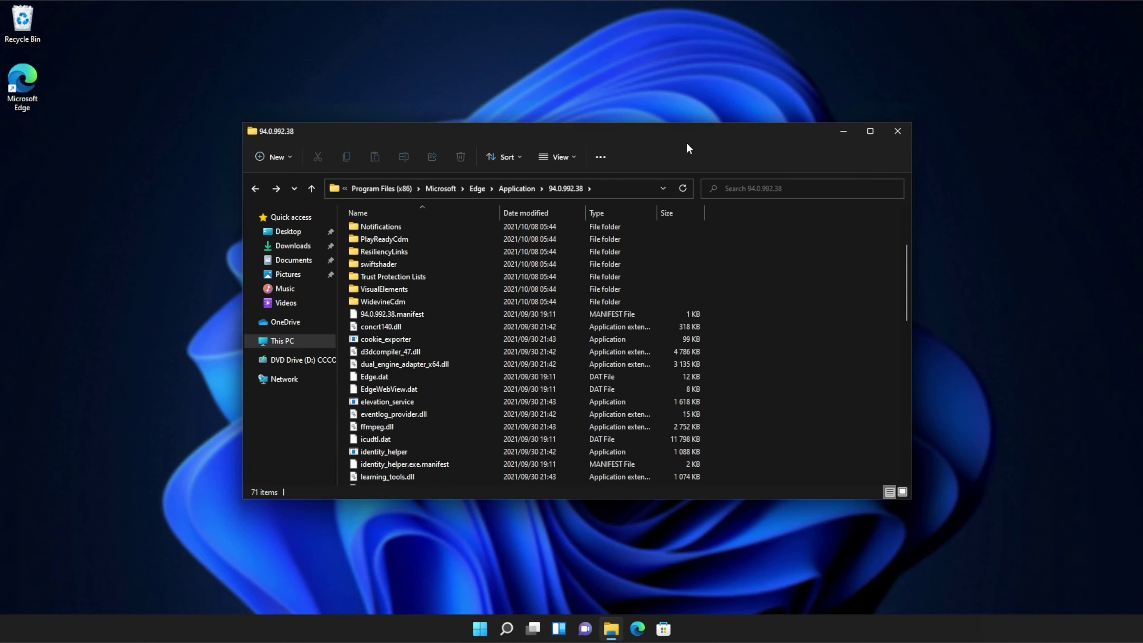
drag(436, 130, 655, 137)
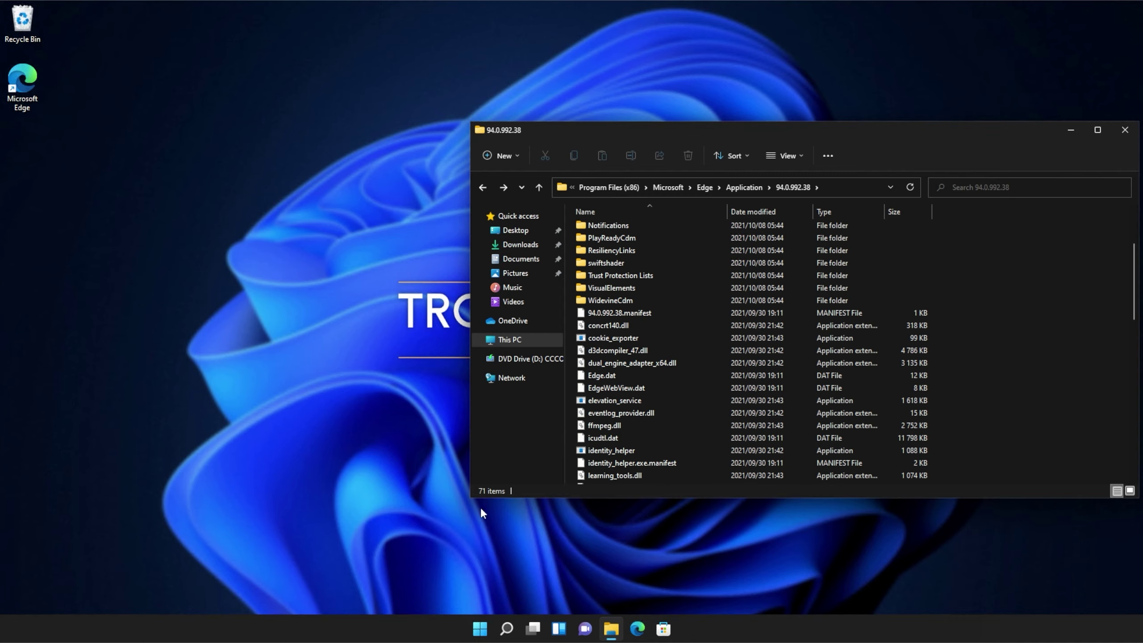
Open a second File Explorer window and browse to C:\Windows
right_click(611, 628)
click(617, 561)
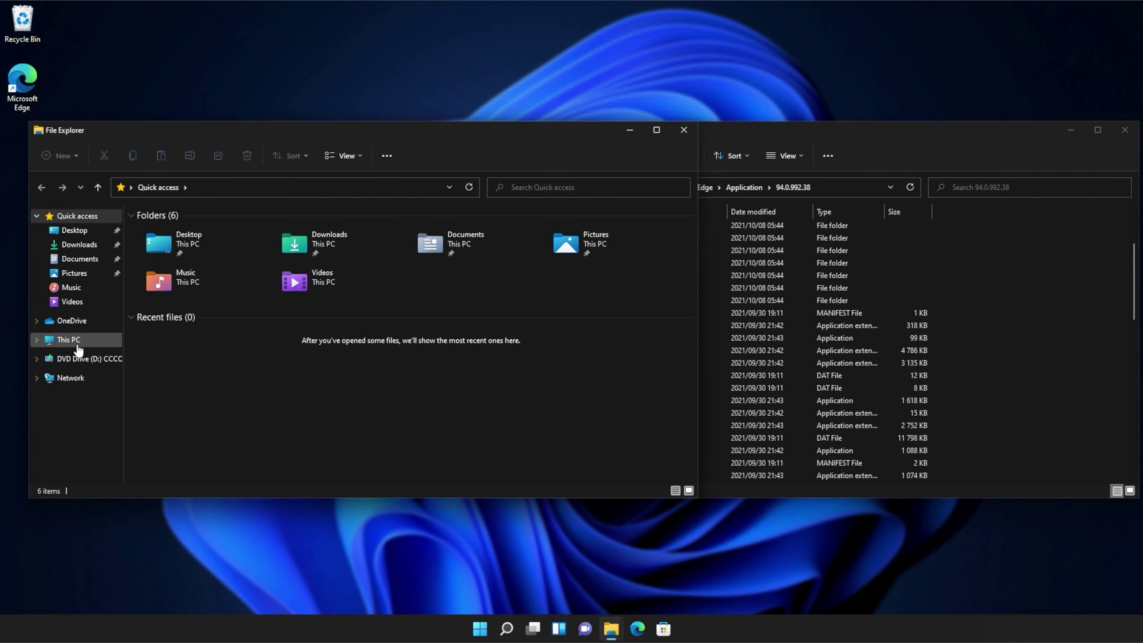
click(77, 339)
double_click(195, 327)
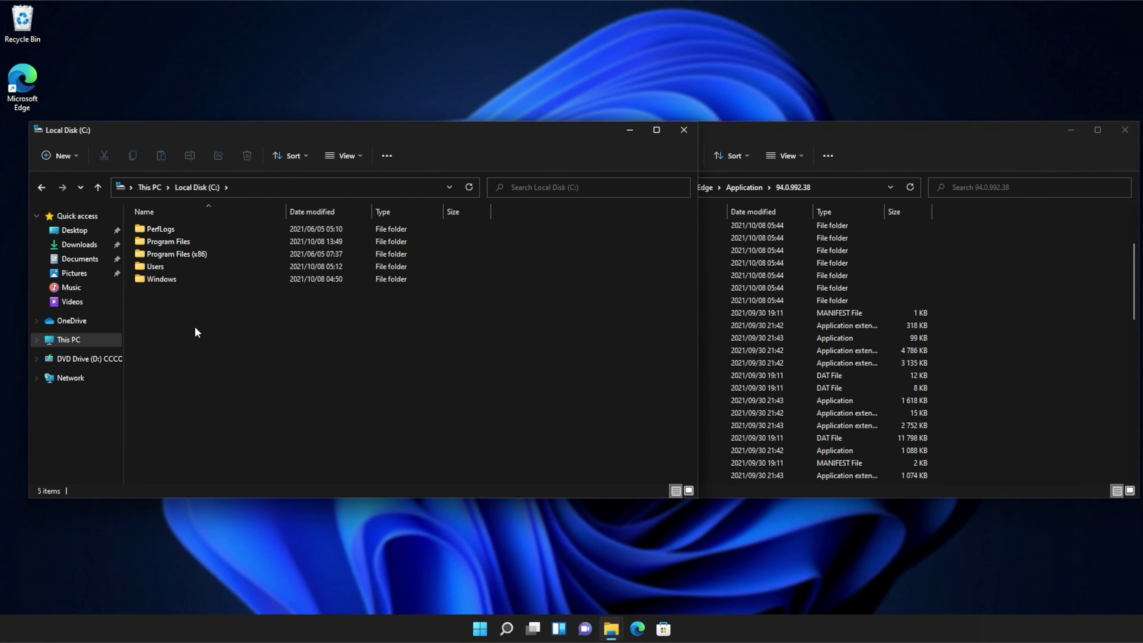
double_click(178, 280)
Open System32\downlevel and select api-ms-win-core-console-l1-1-0.dll
scroll(183, 306, down, 8)
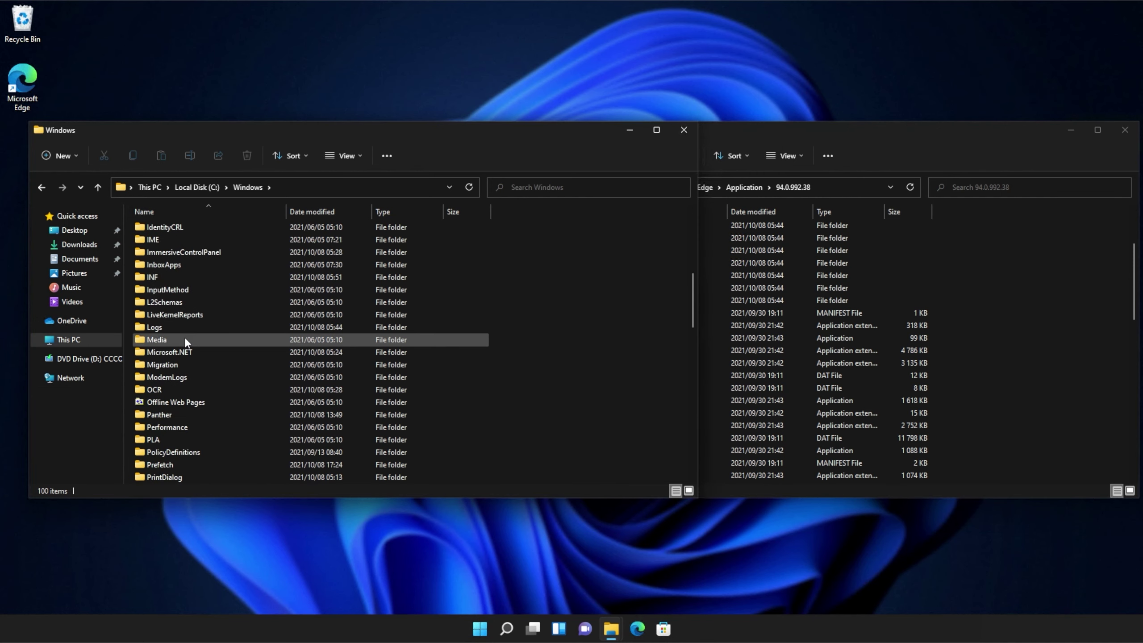
scroll(183, 349, down, 10)
click(184, 353)
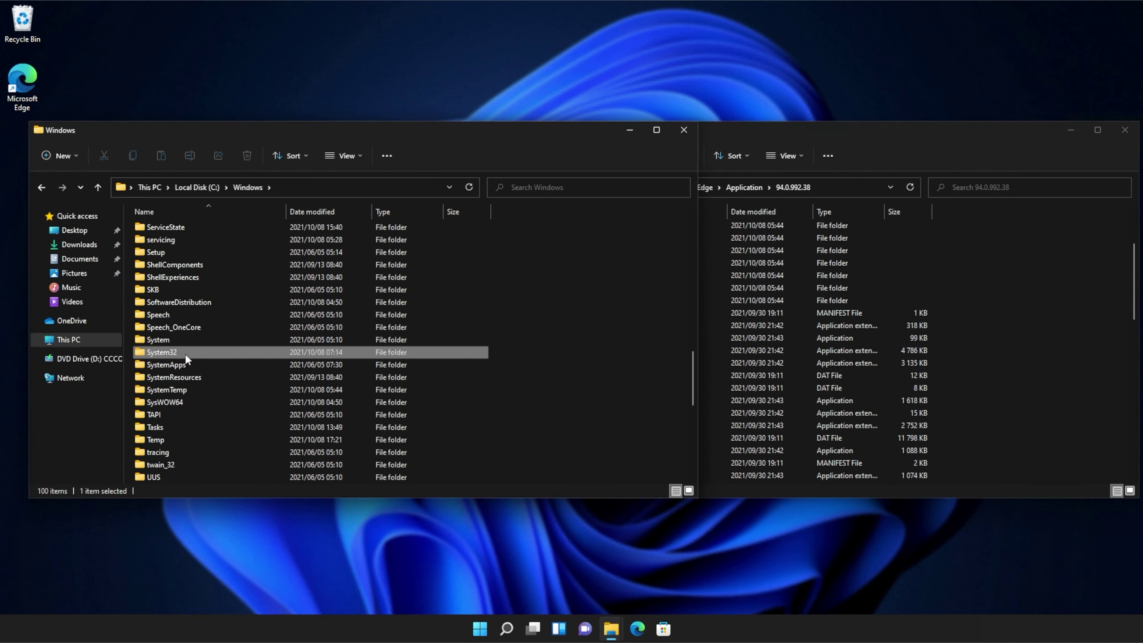
double_click(185, 354)
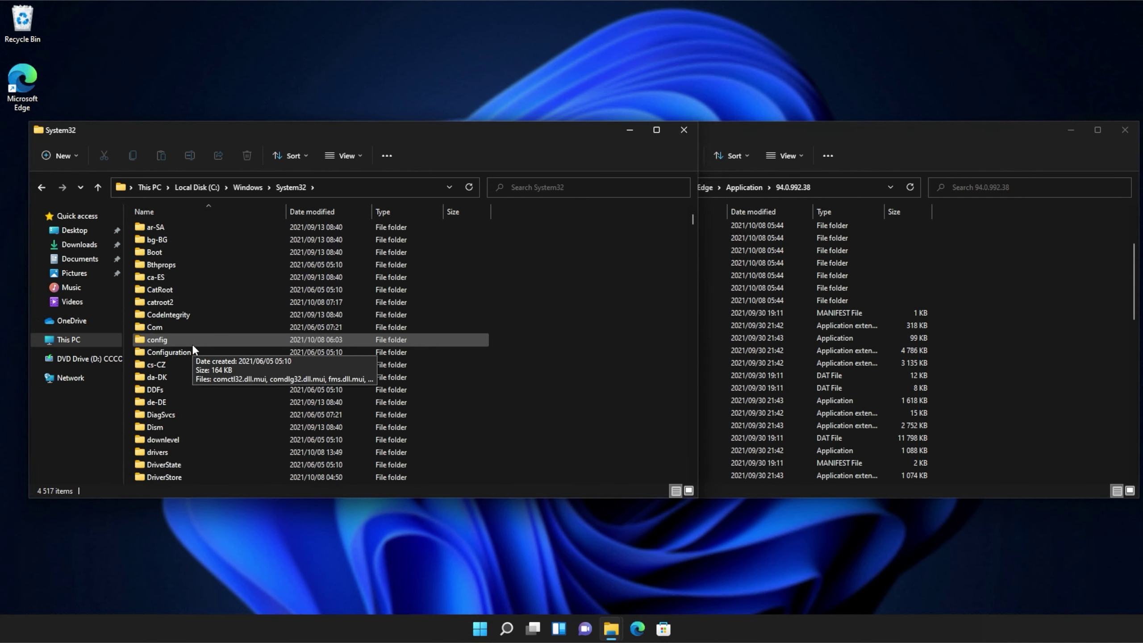
scroll(192, 350, down, 7)
click(196, 252)
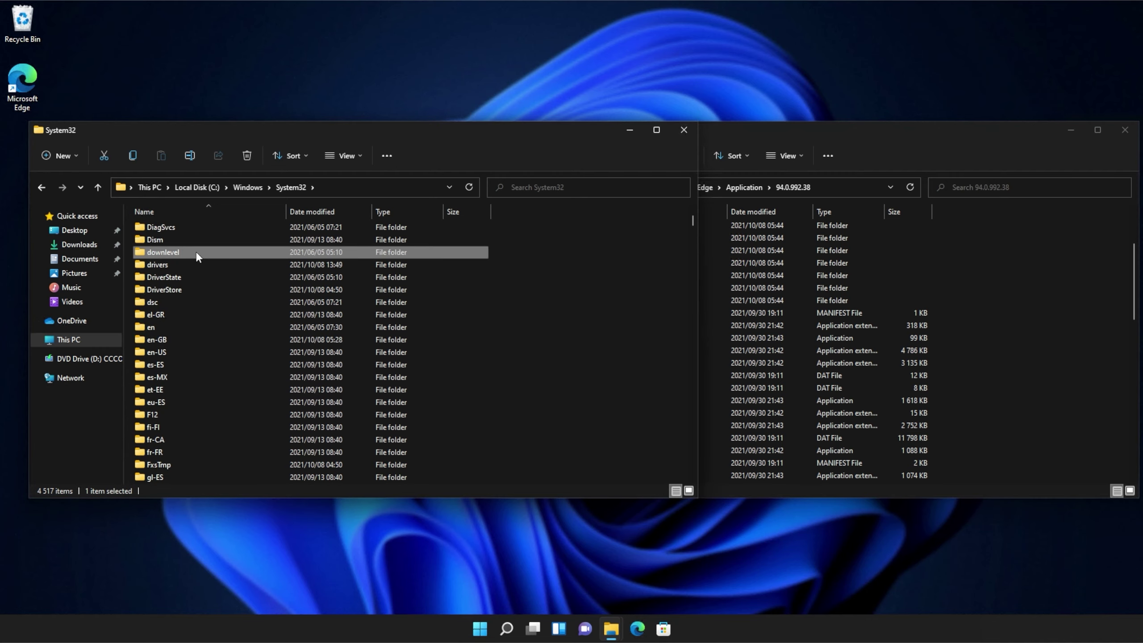
double_click(195, 253)
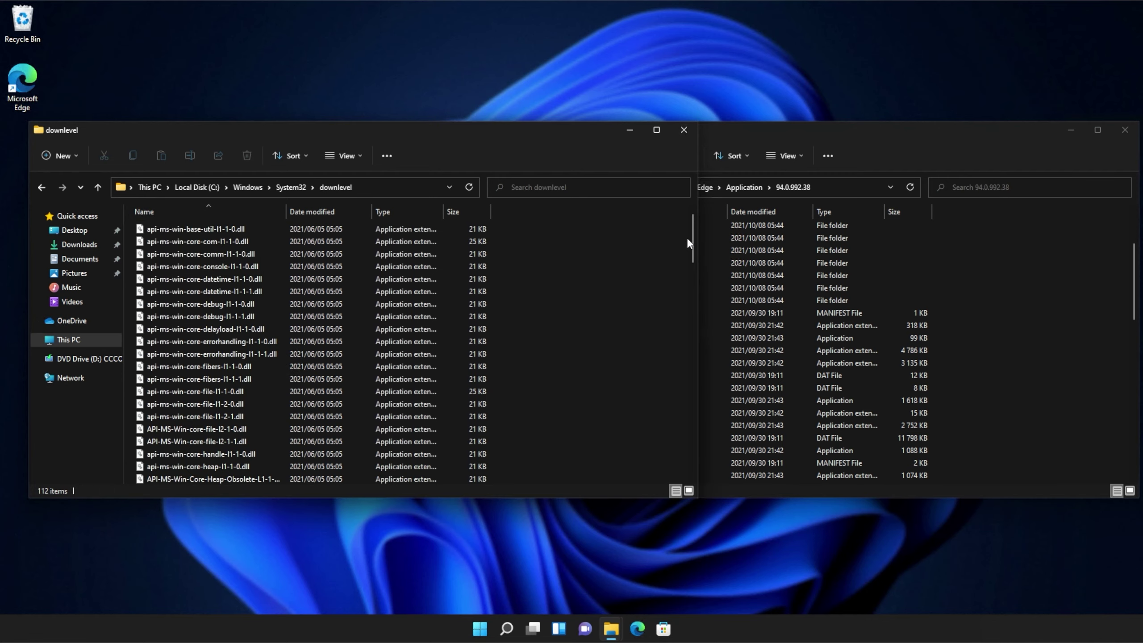
drag(693, 242, 688, 209)
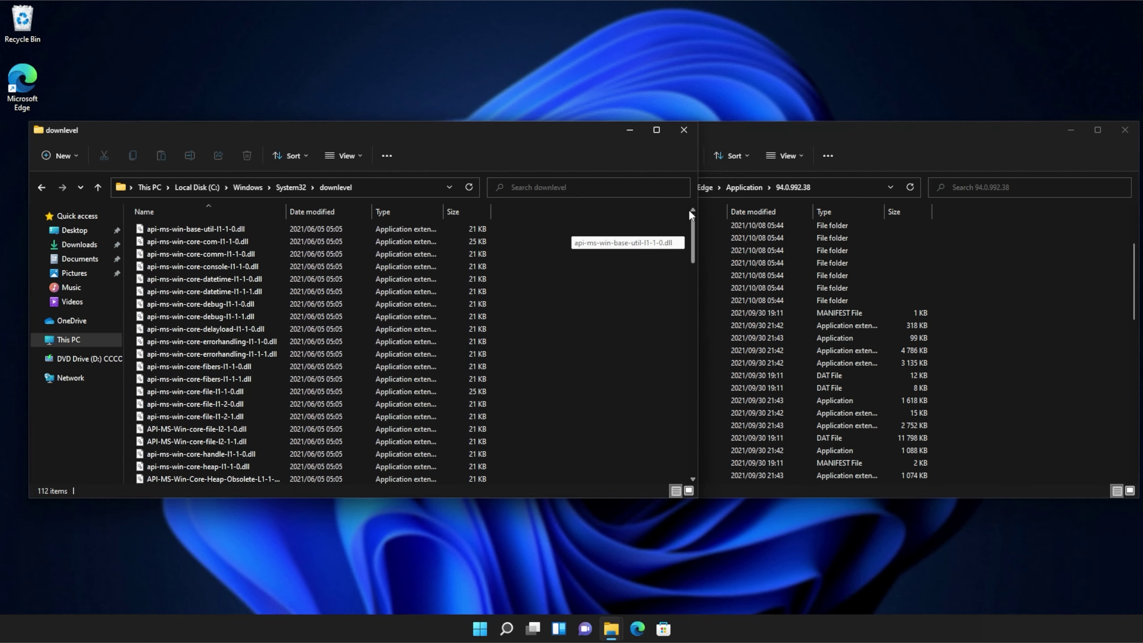
click(458, 268)
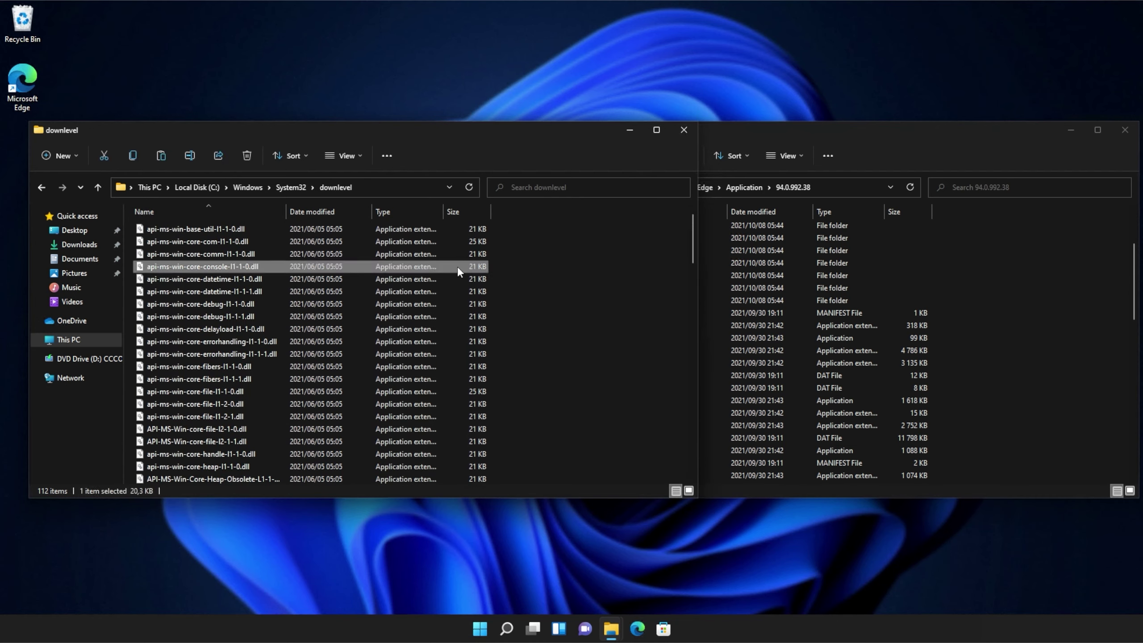
Copy api-ms-win-core-console-l1-1-0.dll into the Edge 94.0.992.38 folder, granting administrator permission
drag(457, 266, 977, 263)
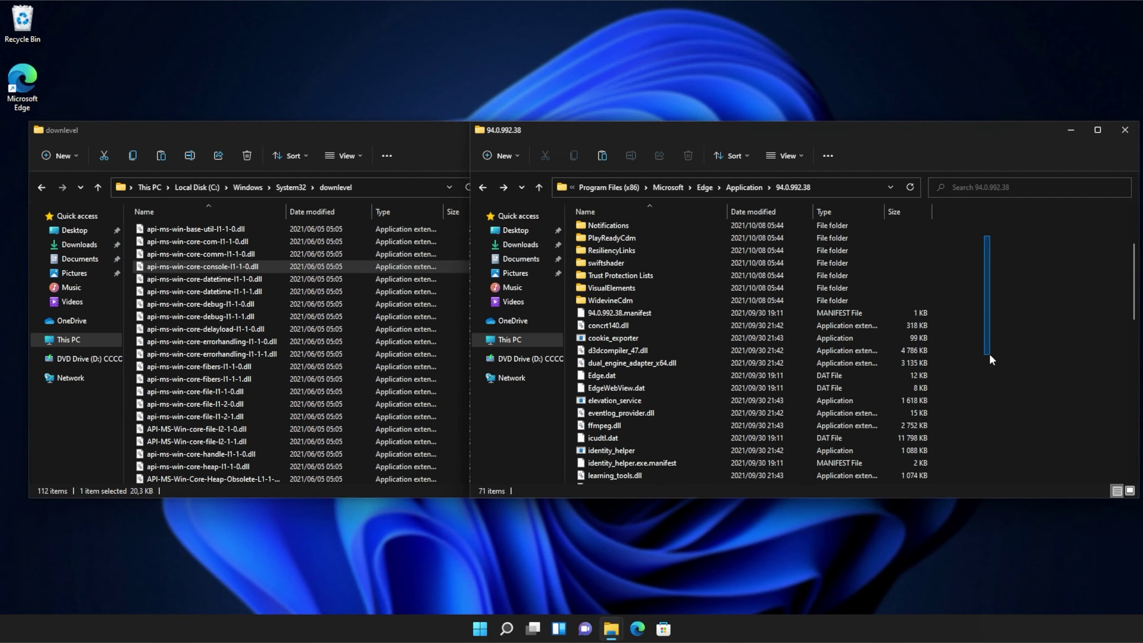
click(546, 232)
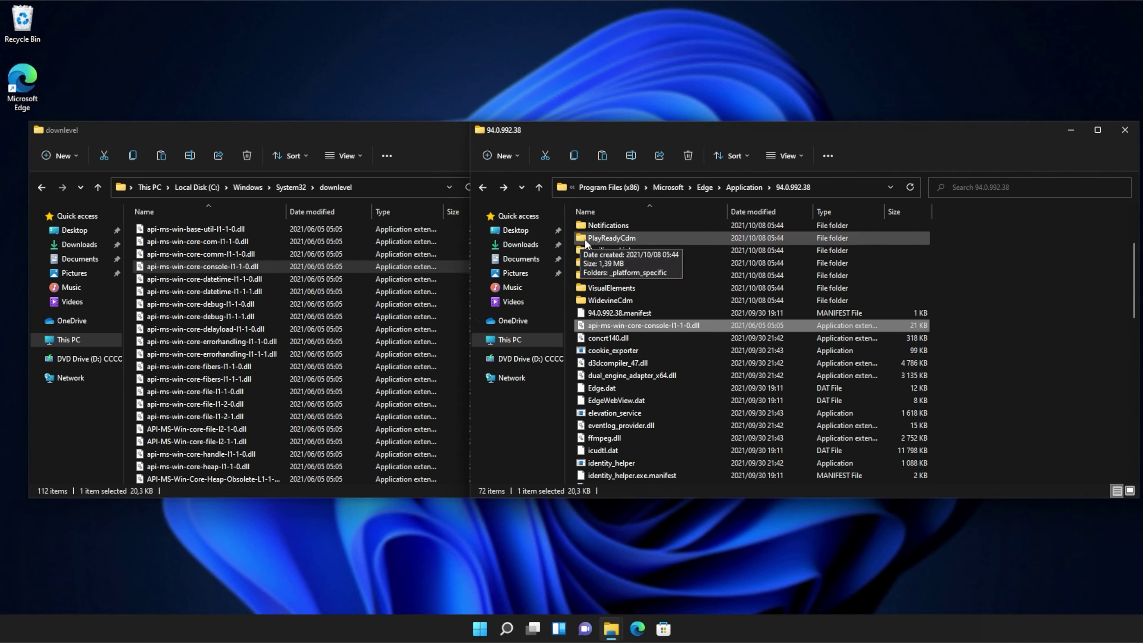
click(1059, 270)
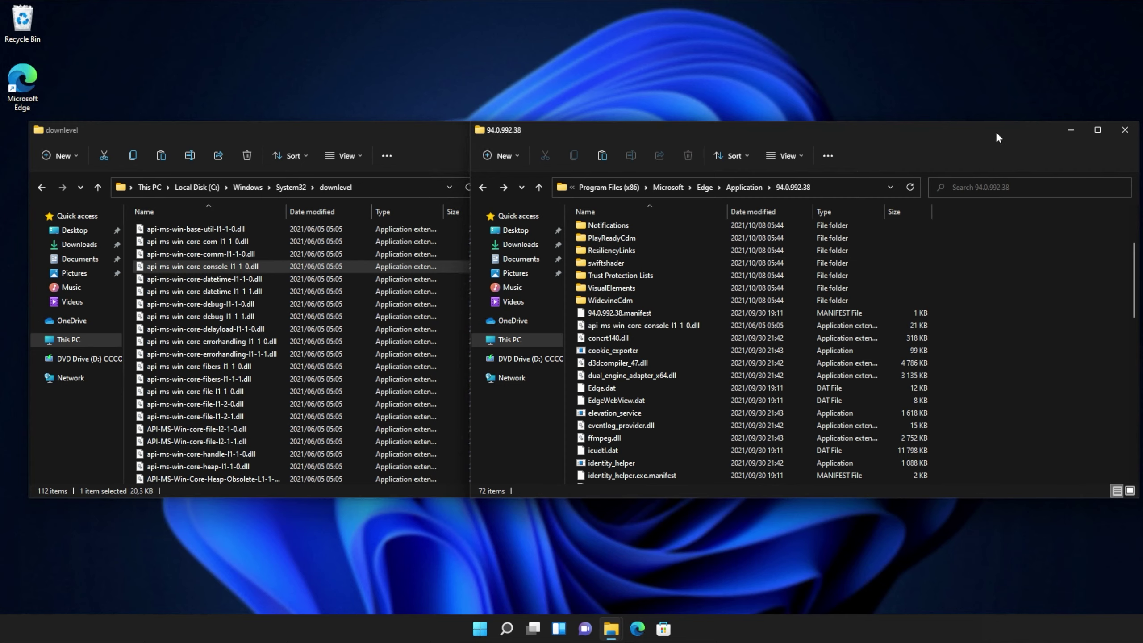
Close both the Edge application and downlevel File Explorer windows
drag(997, 138, 777, 133)
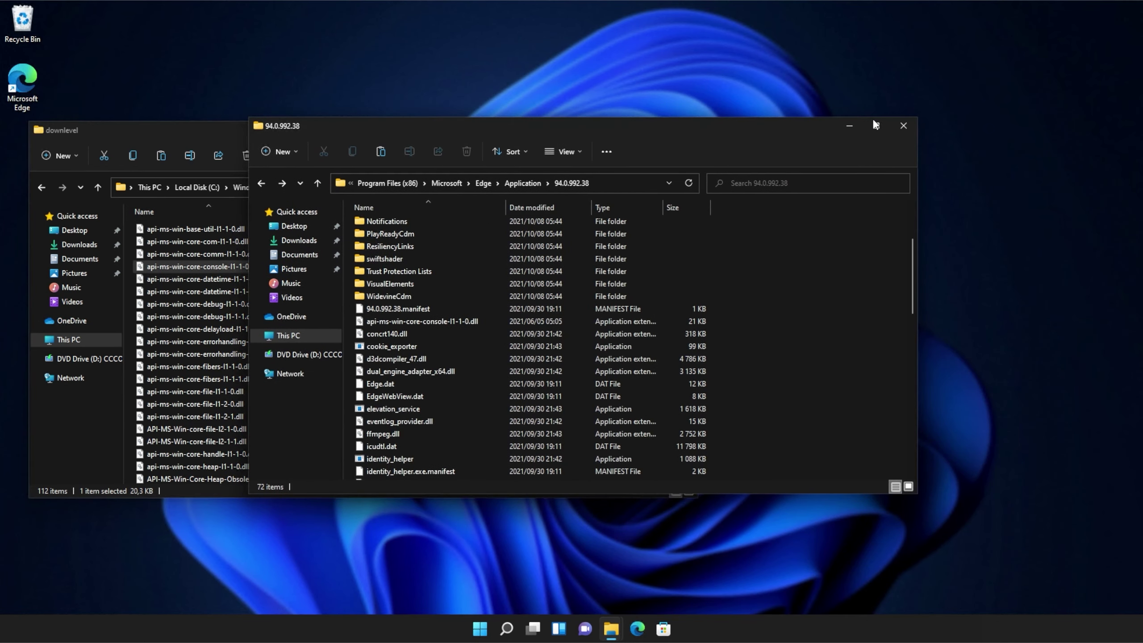
click(903, 125)
drag(523, 118, 689, 139)
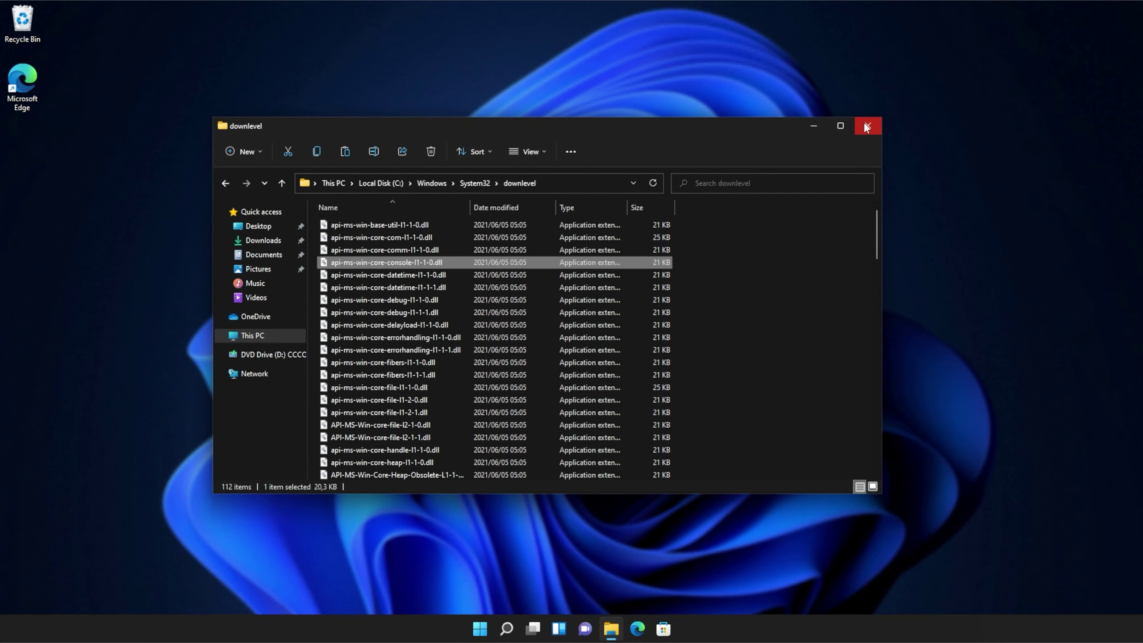
click(866, 127)
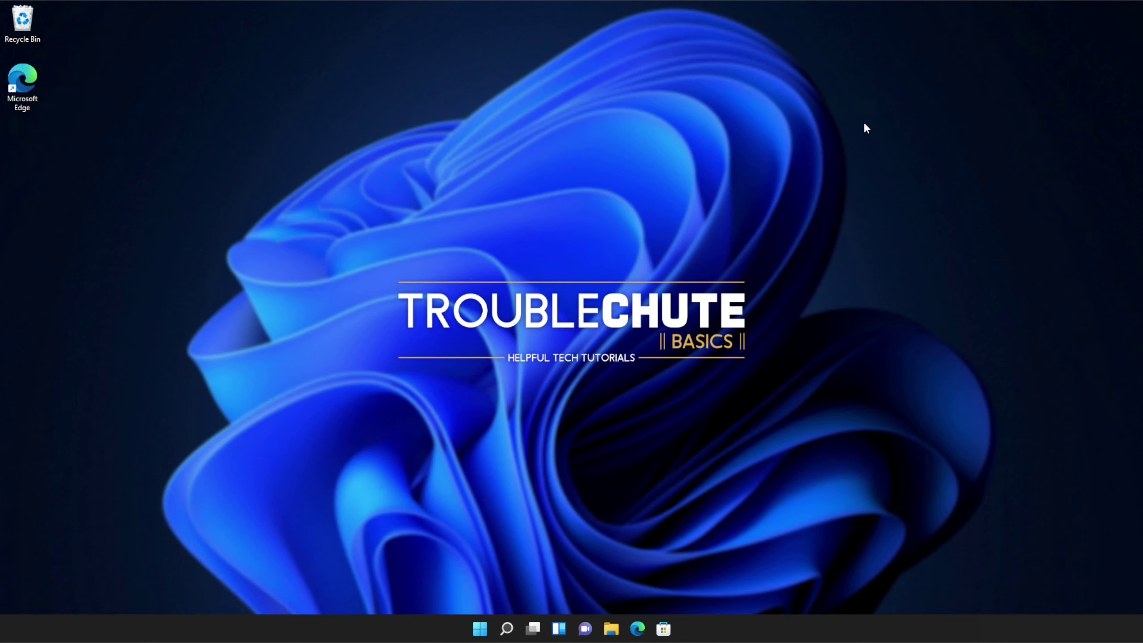